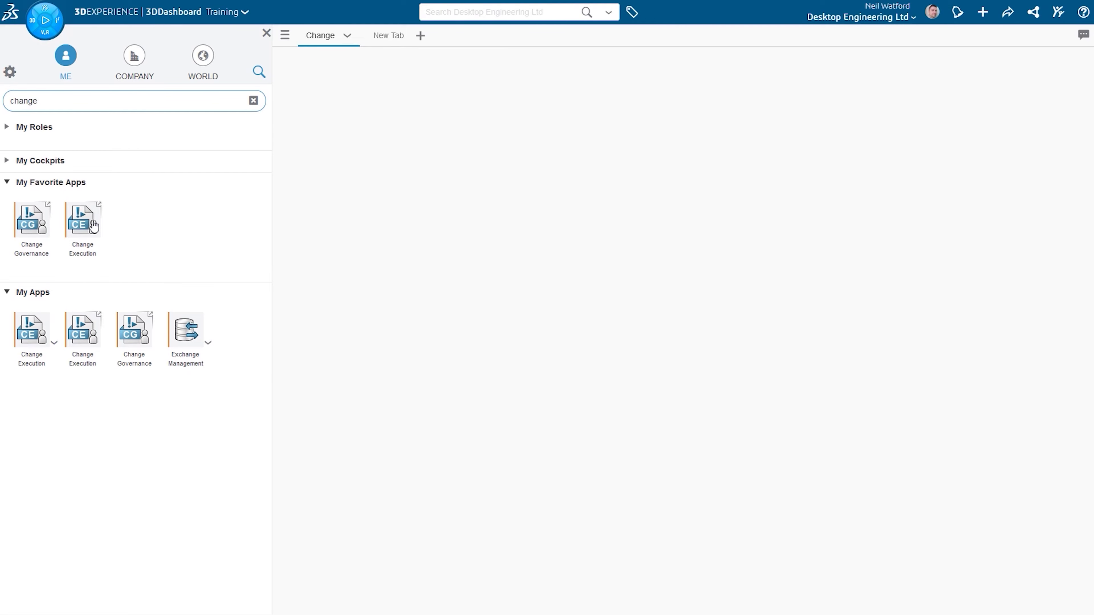
# Add the Change Execution app to the Change dashboard and create a change action titled "Failing Wheel Fix"
pyautogui.moveTo(88, 224); pyautogui.dragTo(324, 209)
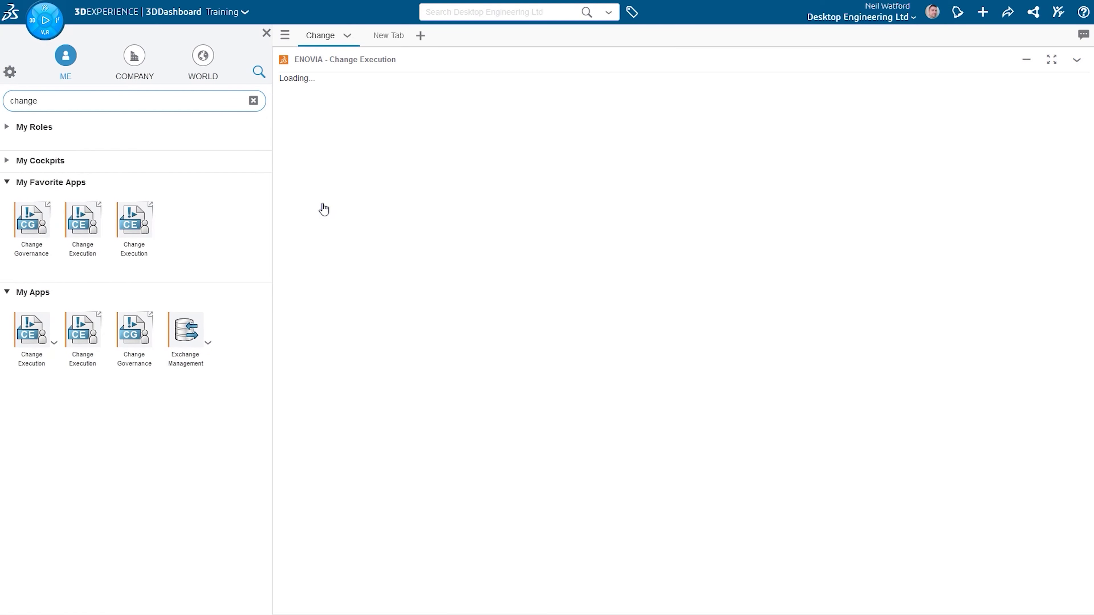
pyautogui.click(266, 34)
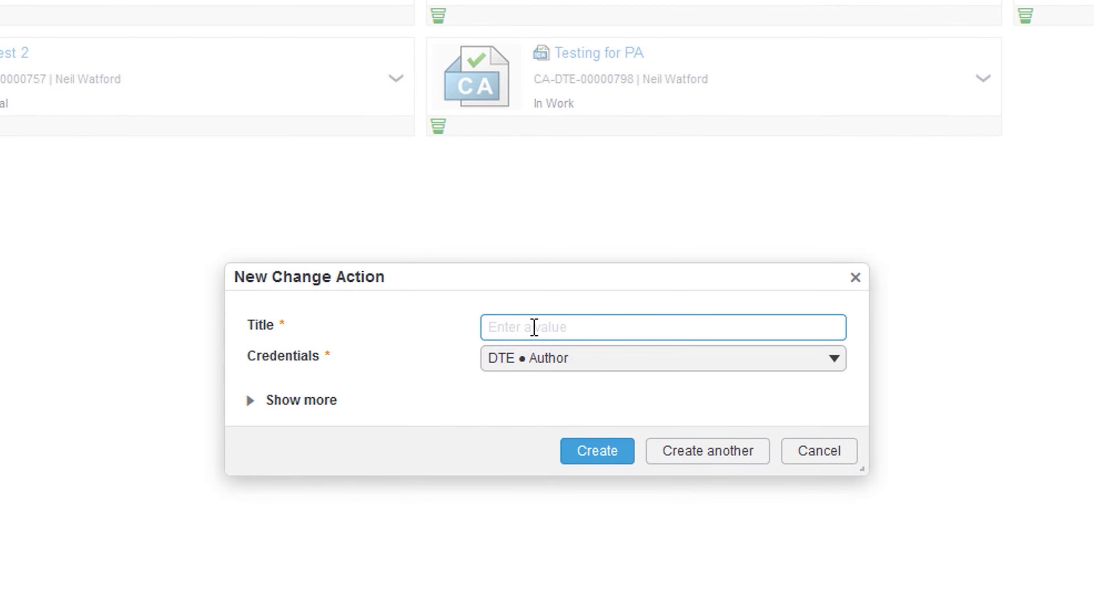
pyautogui.write('Failing Wheel Fix')
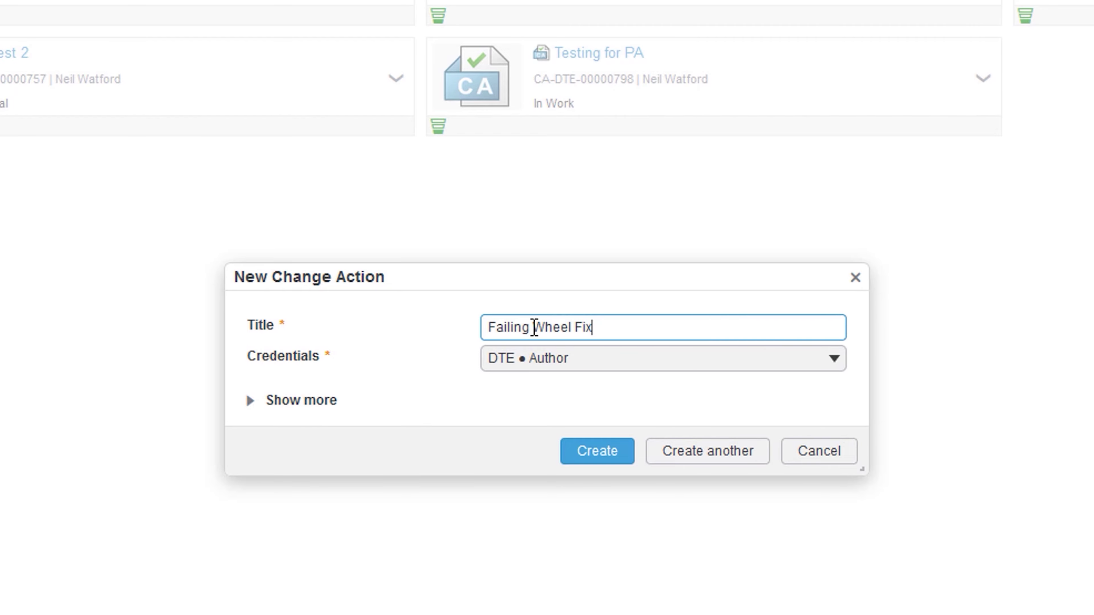
pyautogui.click(624, 451)
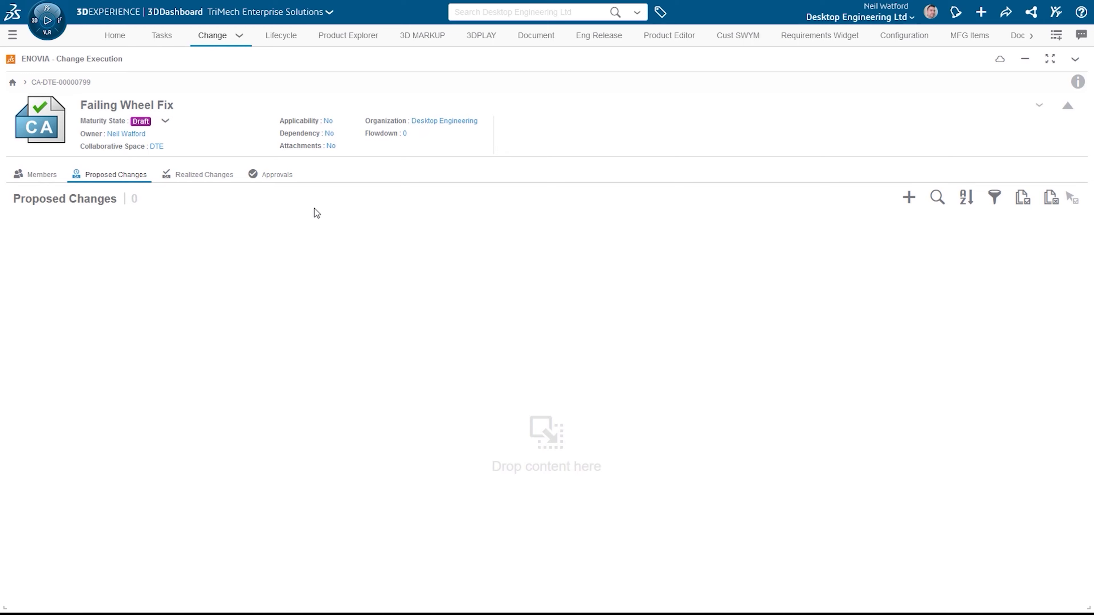
# Link the existing issue "Wheel Failing" to the Failing Wheel Fix change action
pyautogui.click(1077, 81)
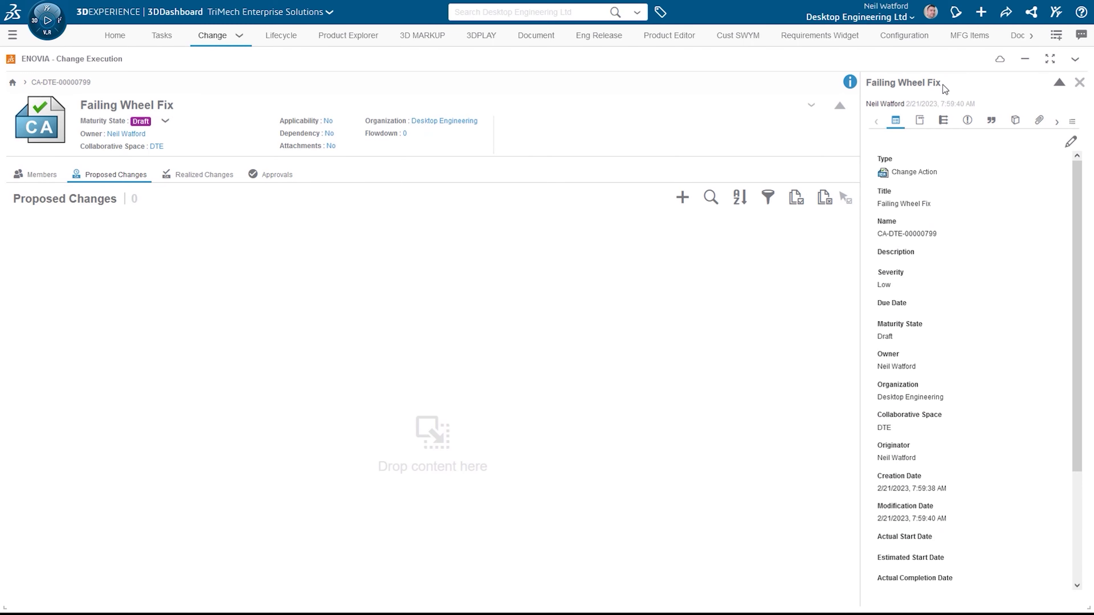
pyautogui.moveTo(855, 134); pyautogui.dragTo(786, 134)
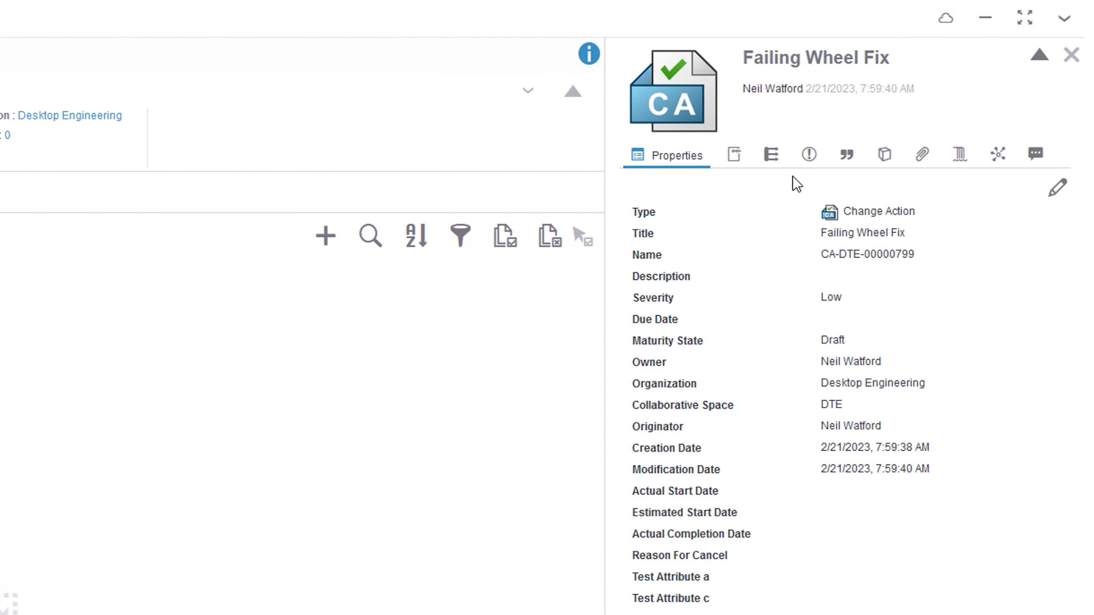
pyautogui.click(805, 154)
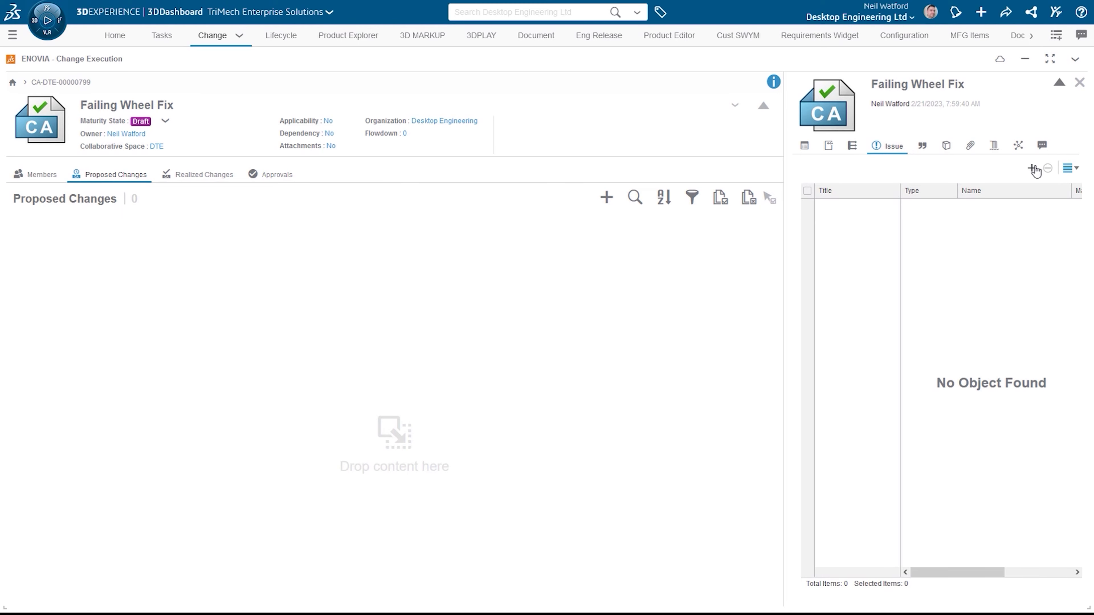
pyautogui.click(1032, 168)
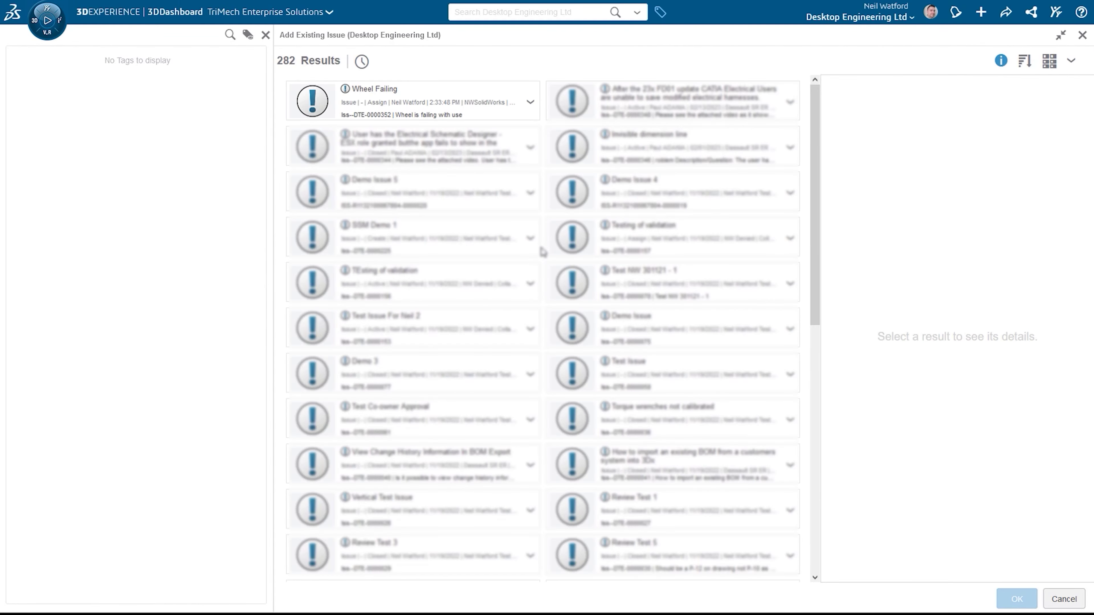
pyautogui.click(505, 103)
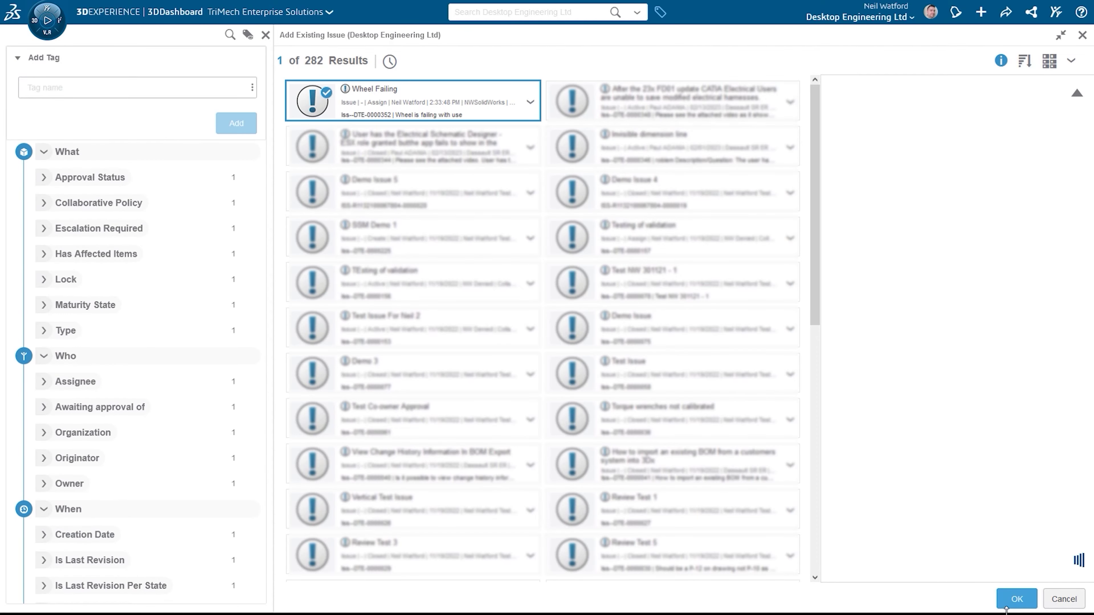
pyautogui.click(1007, 605)
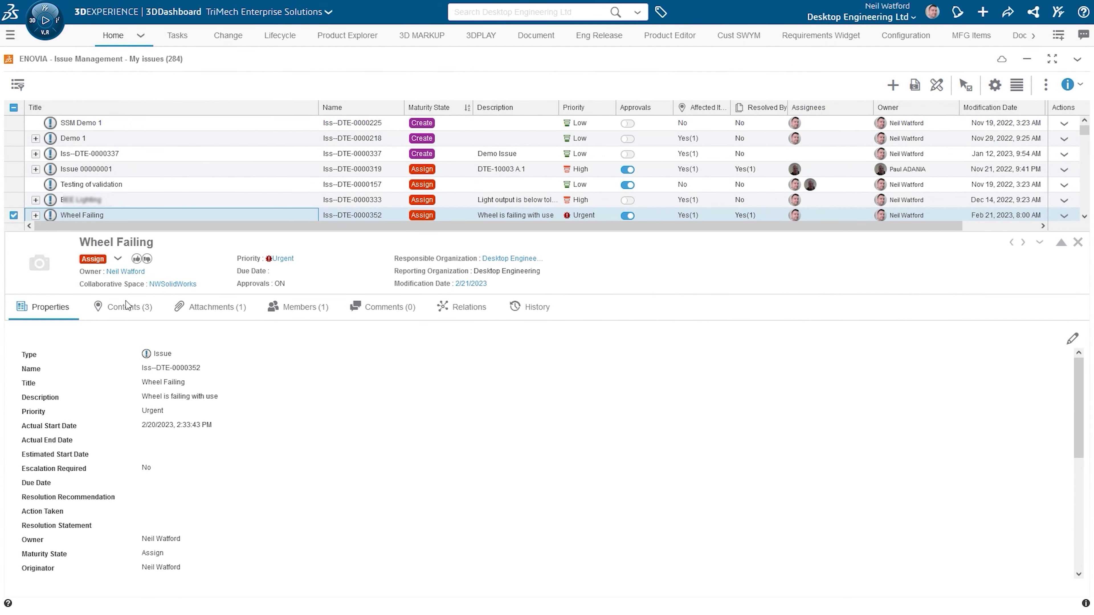
# Examine the Wheel Failing issue's contents, attachments, members and history, including its link to the change action
pyautogui.click(139, 315)
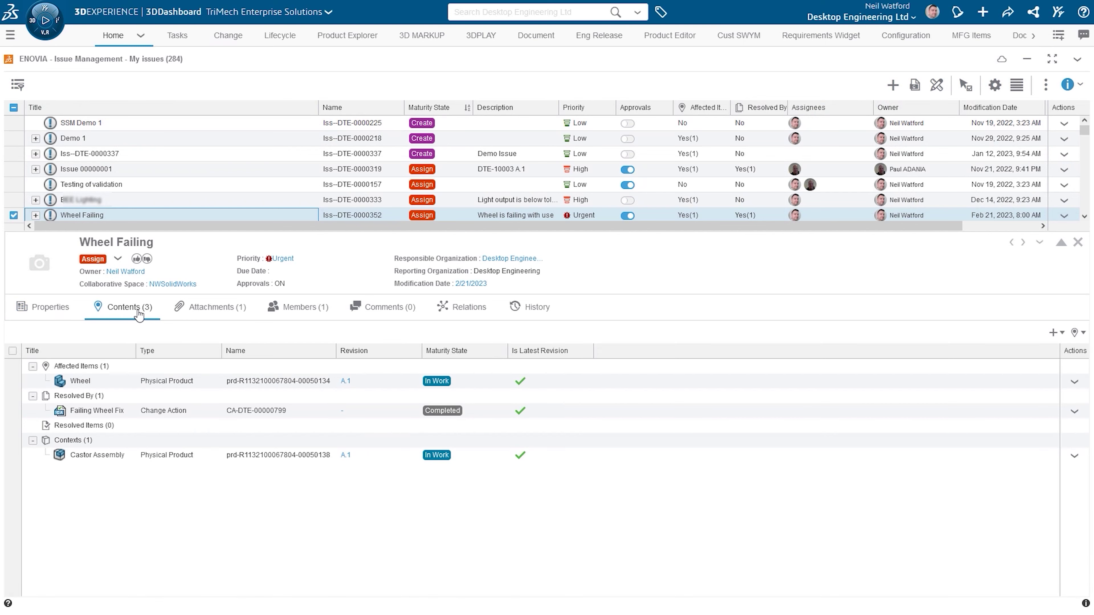
pyautogui.click(213, 310)
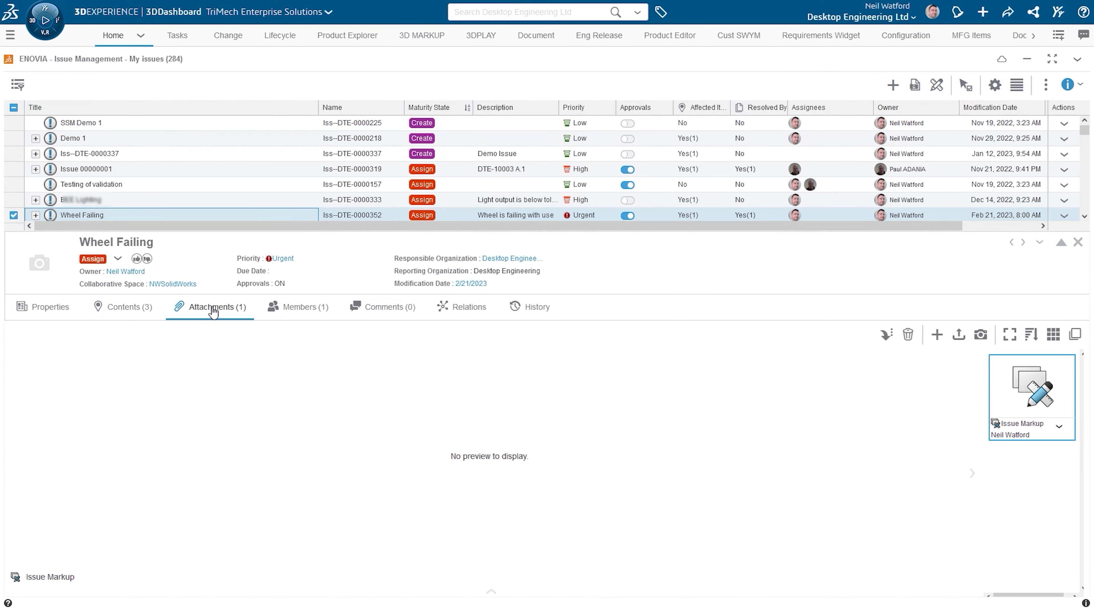
pyautogui.click(297, 311)
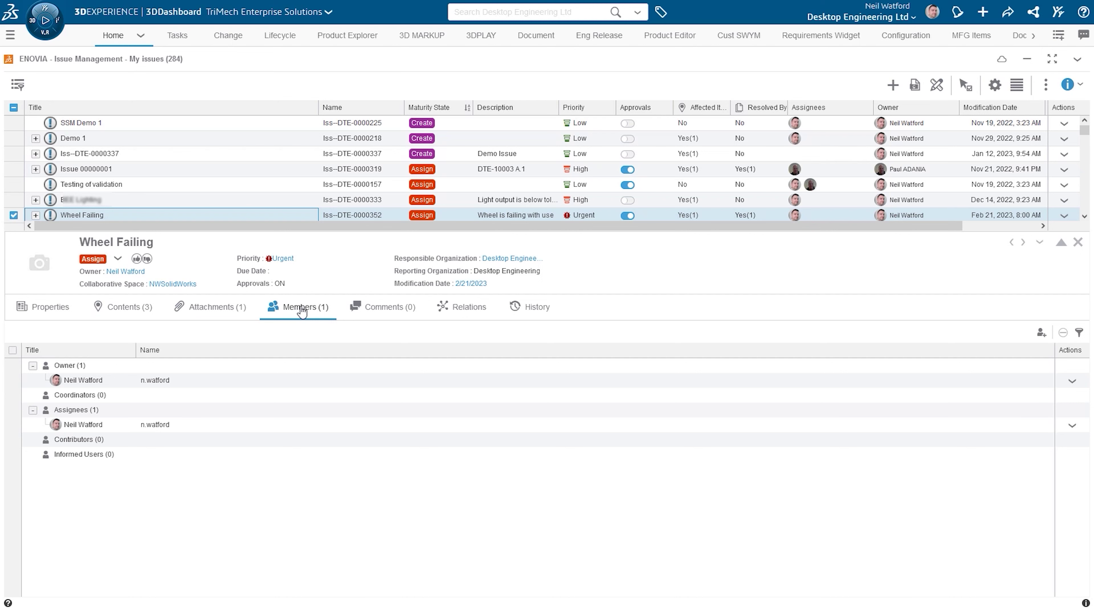
pyautogui.click(533, 307)
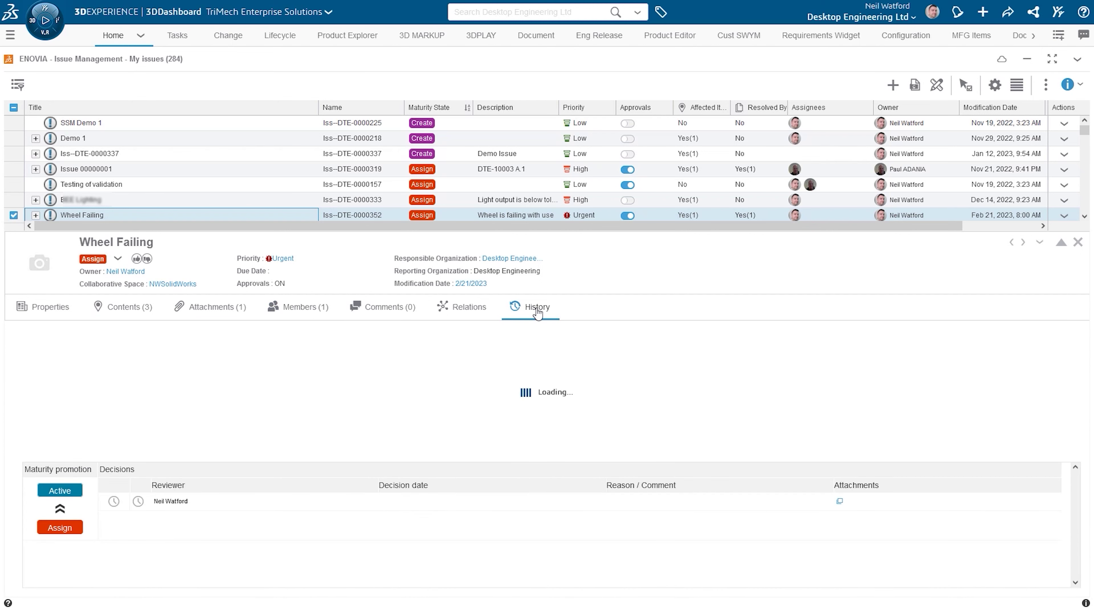
pyautogui.click(70, 366)
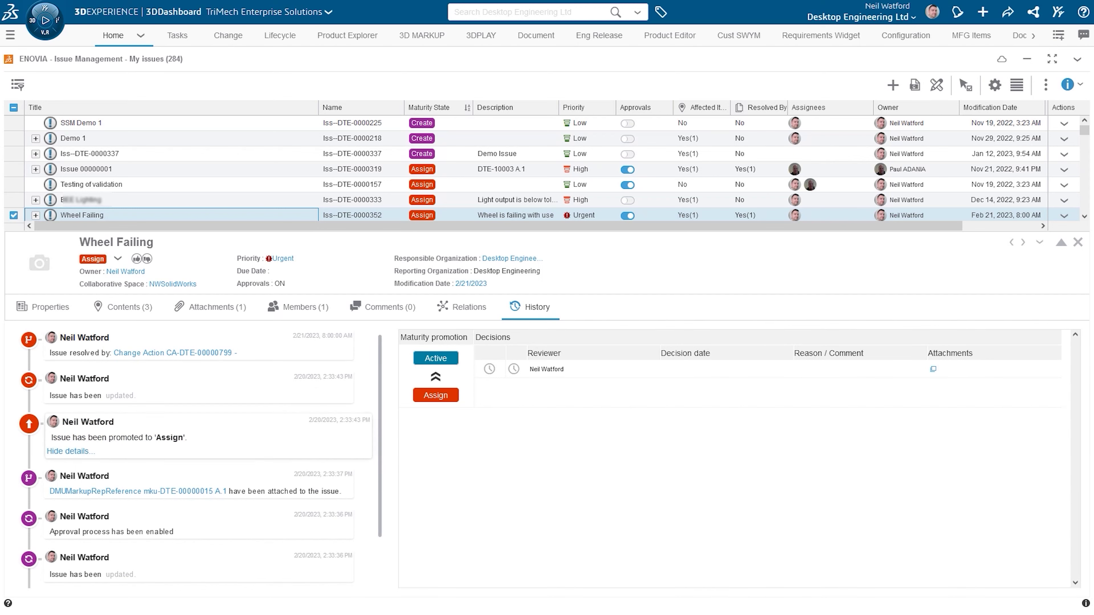
pyautogui.click(173, 353)
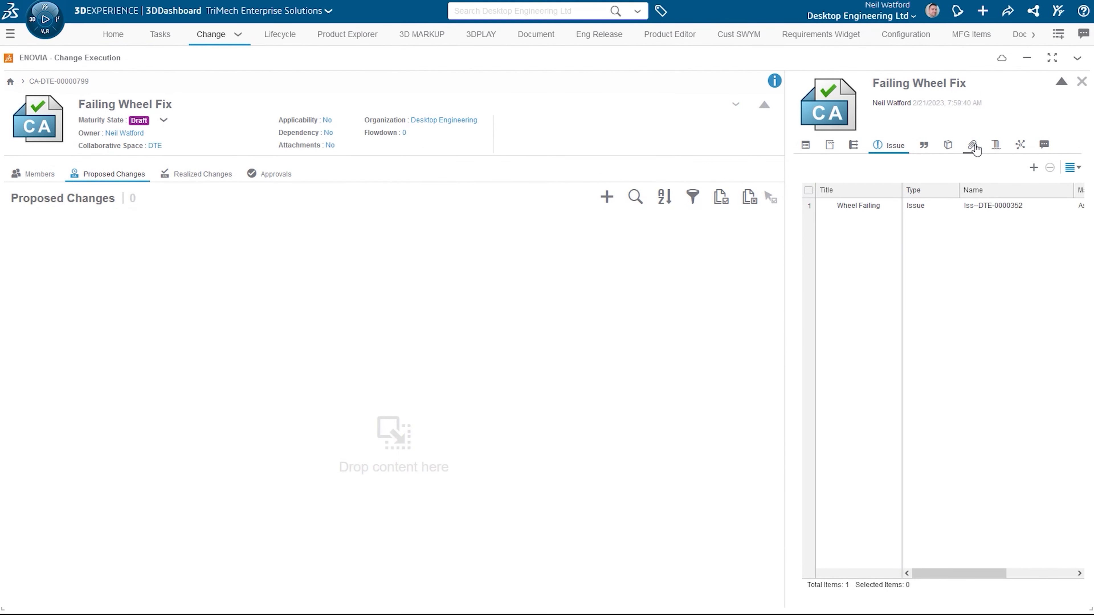
# Search for "issue markup" and attach the existing Issue Markup to the Failing Wheel Fix change action
pyautogui.click(973, 145)
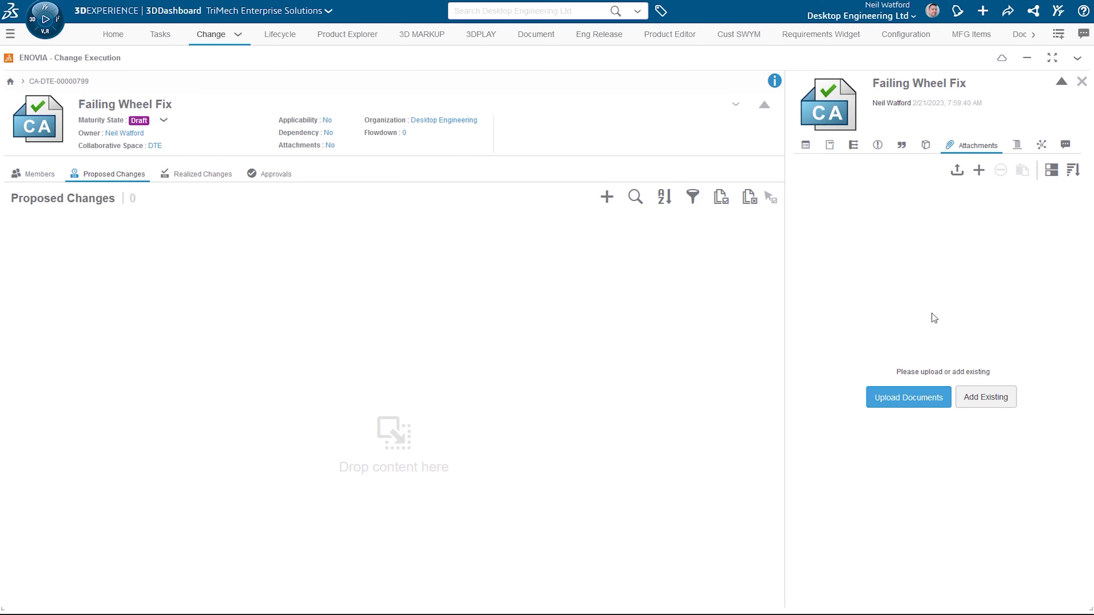
pyautogui.click(978, 170)
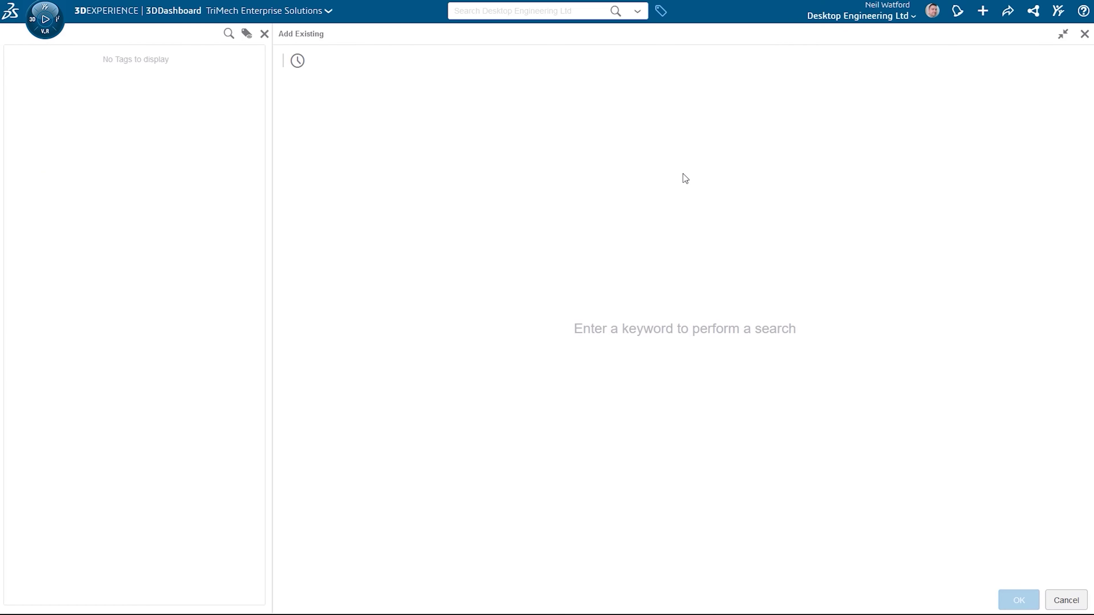
pyautogui.click(528, 10)
pyautogui.click(519, 37)
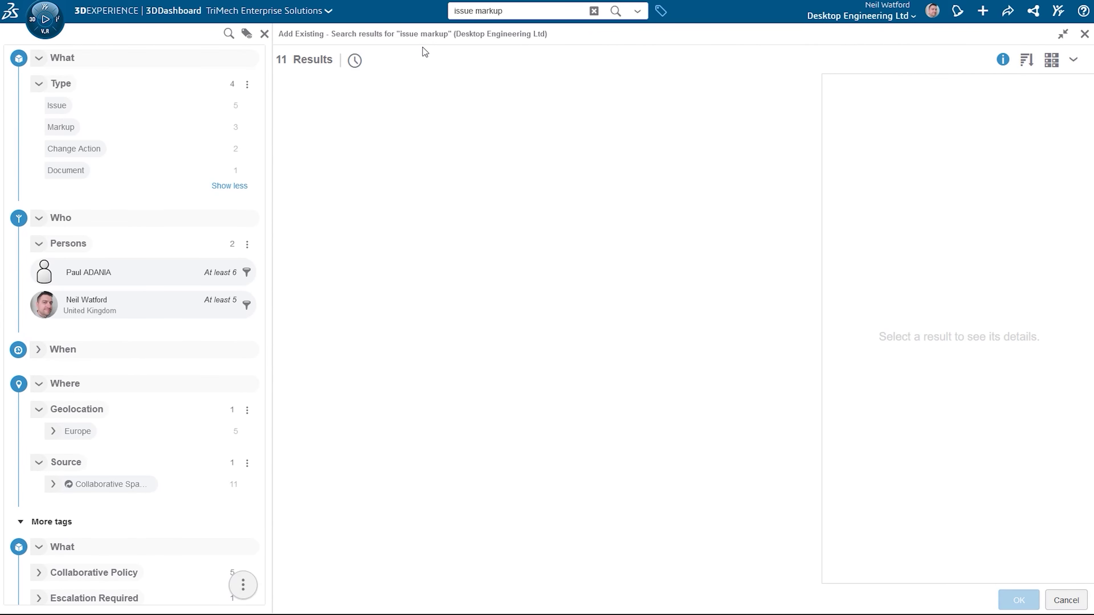
pyautogui.click(635, 102)
pyautogui.click(1018, 600)
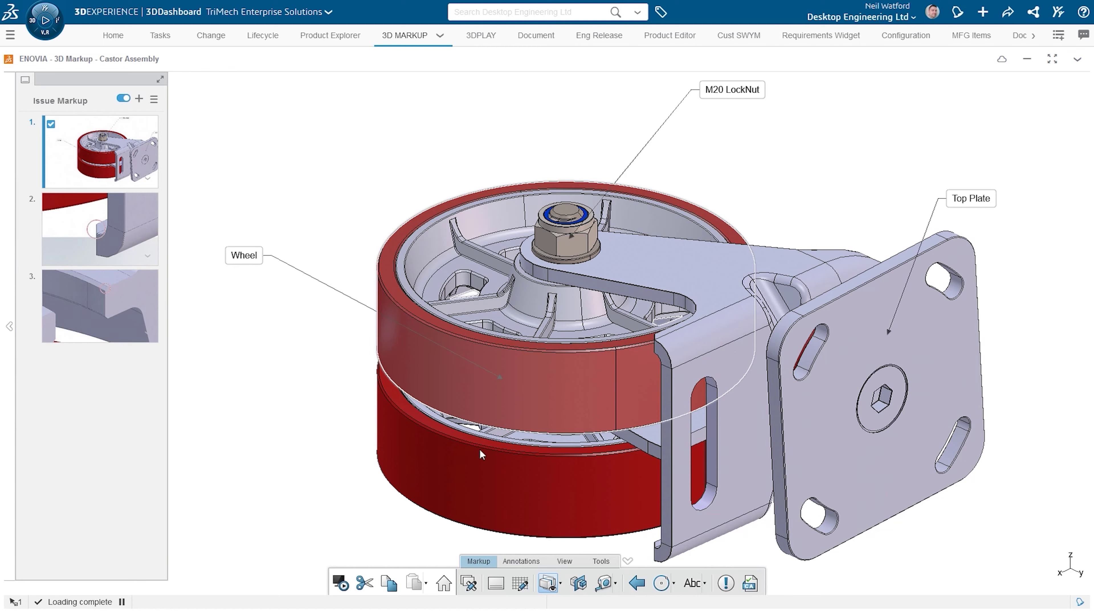
# Examine the circled areas on the second and third Issue Markup slides of the Castor Assembly
pyautogui.click(117, 234)
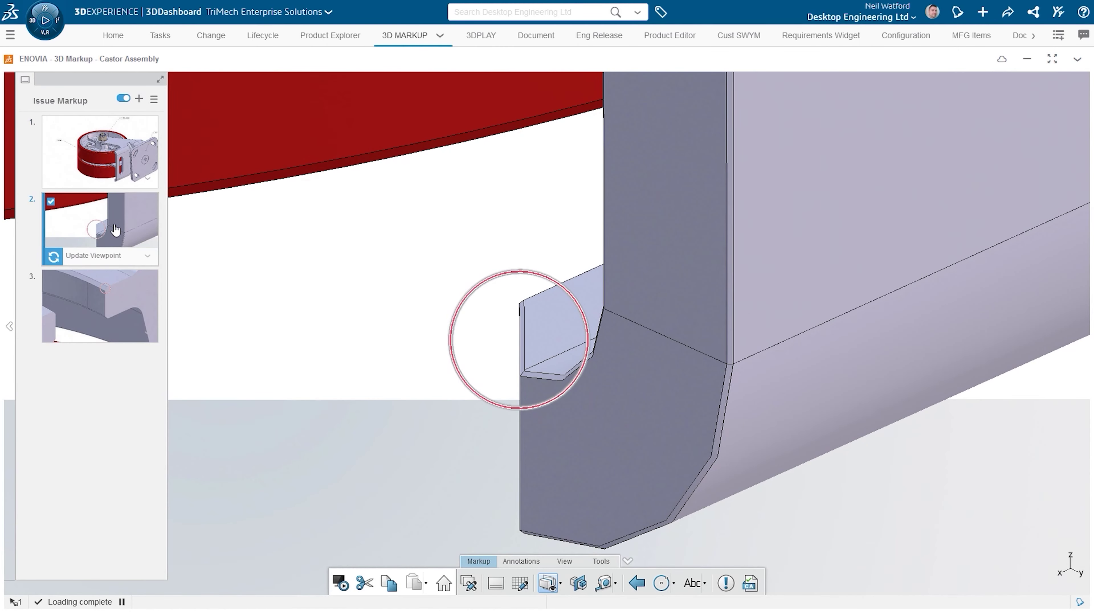
pyautogui.click(111, 310)
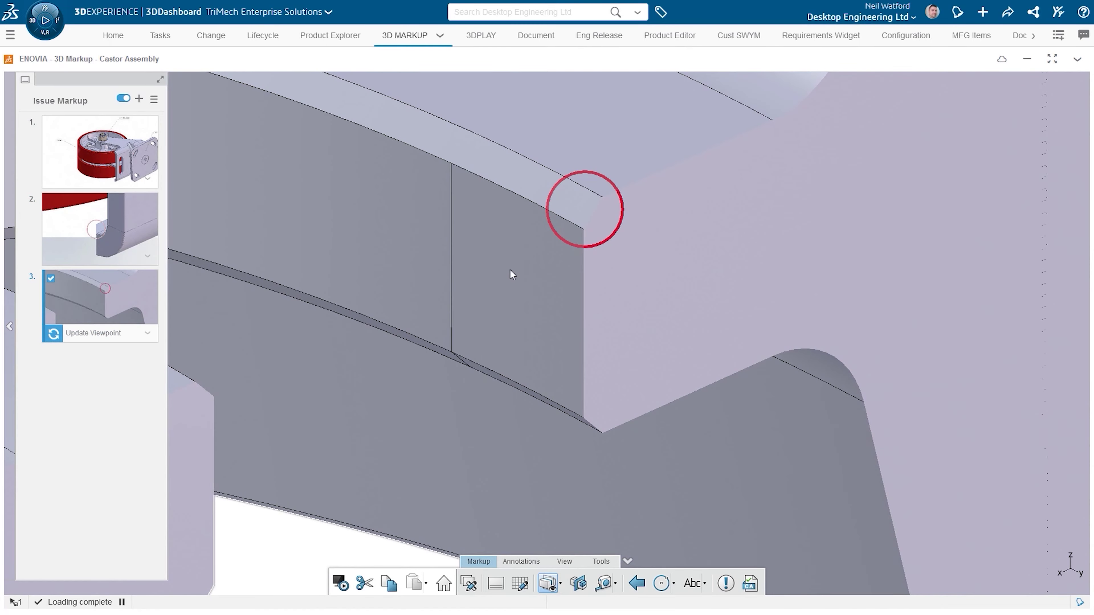
pyautogui.scroll(-10, 511, 269)
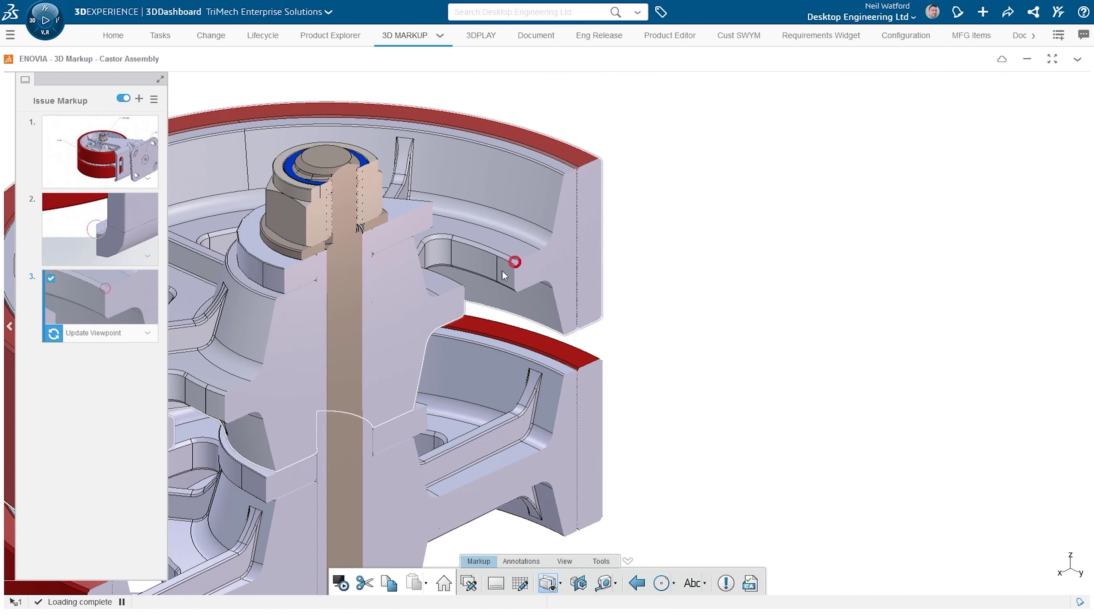
pyautogui.scroll(-5, 501, 271)
pyautogui.moveTo(385, 348); pyautogui.dragTo(585, 255, button='middle')
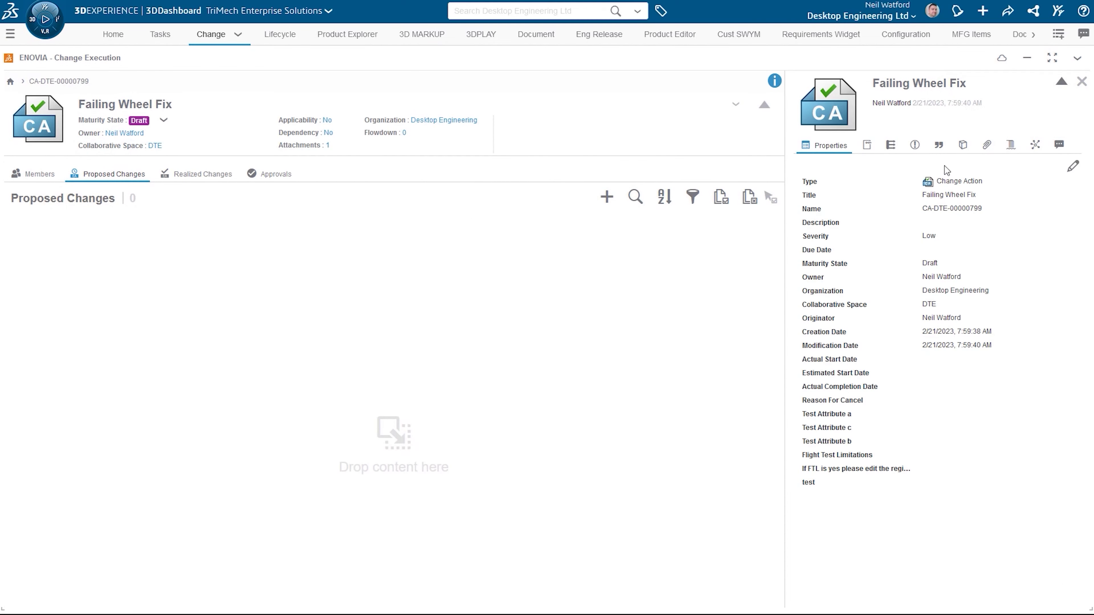
# Set the change action's severity to High and its description to "Create fix for failing wheel", and save the properties
pyautogui.click(1072, 169)
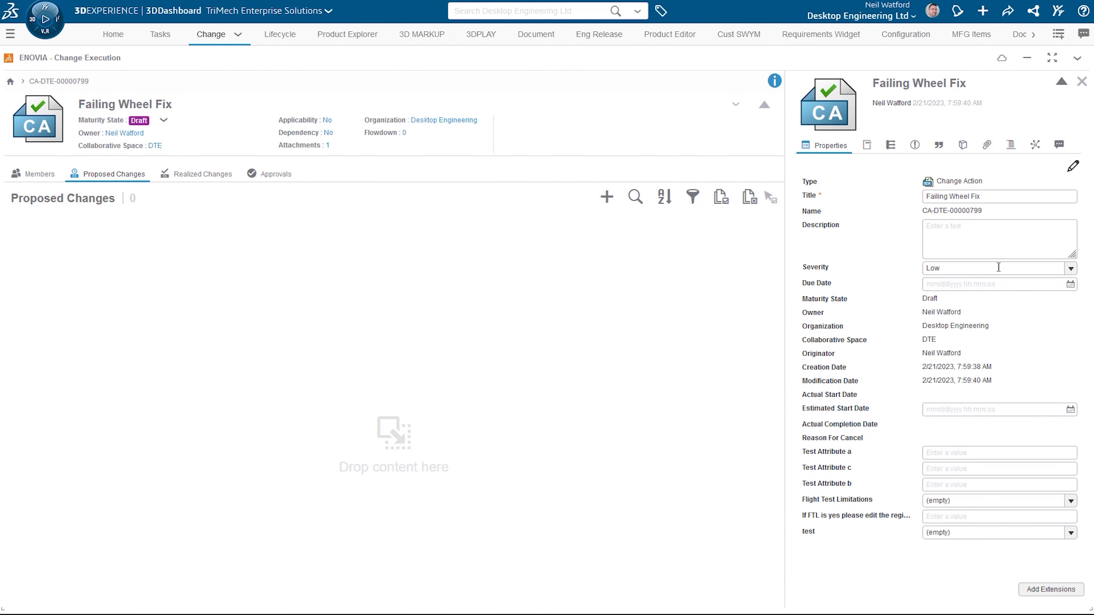
pyautogui.click(998, 268)
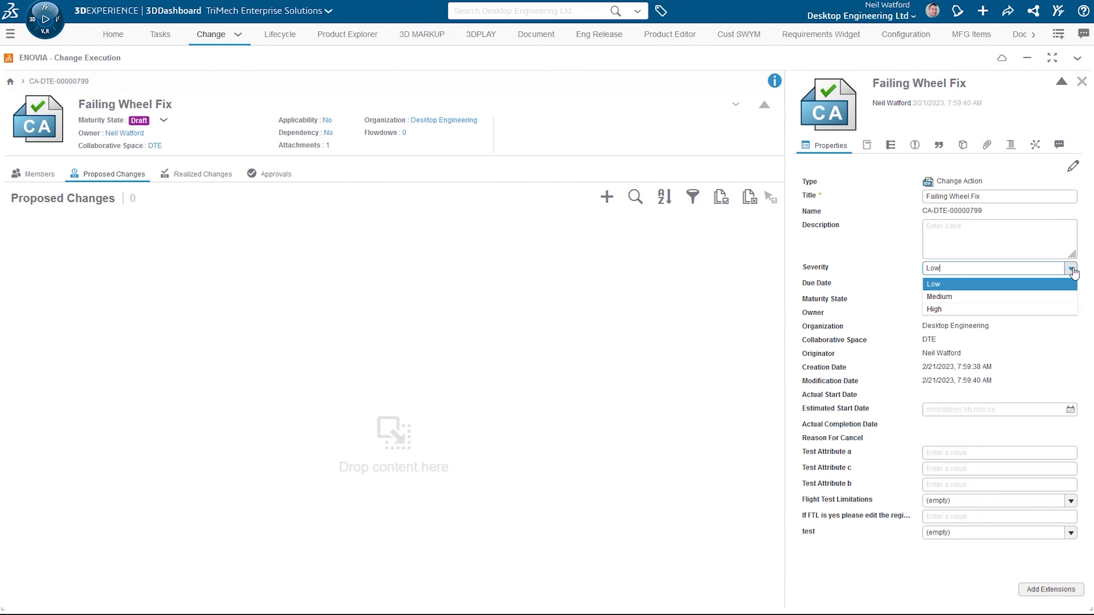
pyautogui.click(980, 309)
pyautogui.click(964, 239)
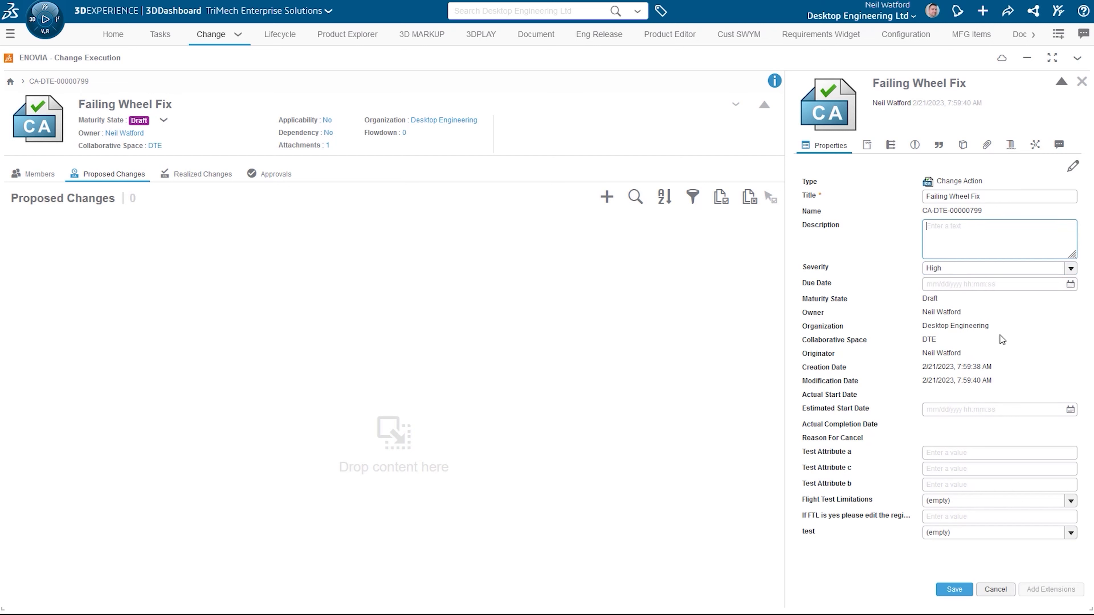
pyautogui.write('Create fix for failing wheel')
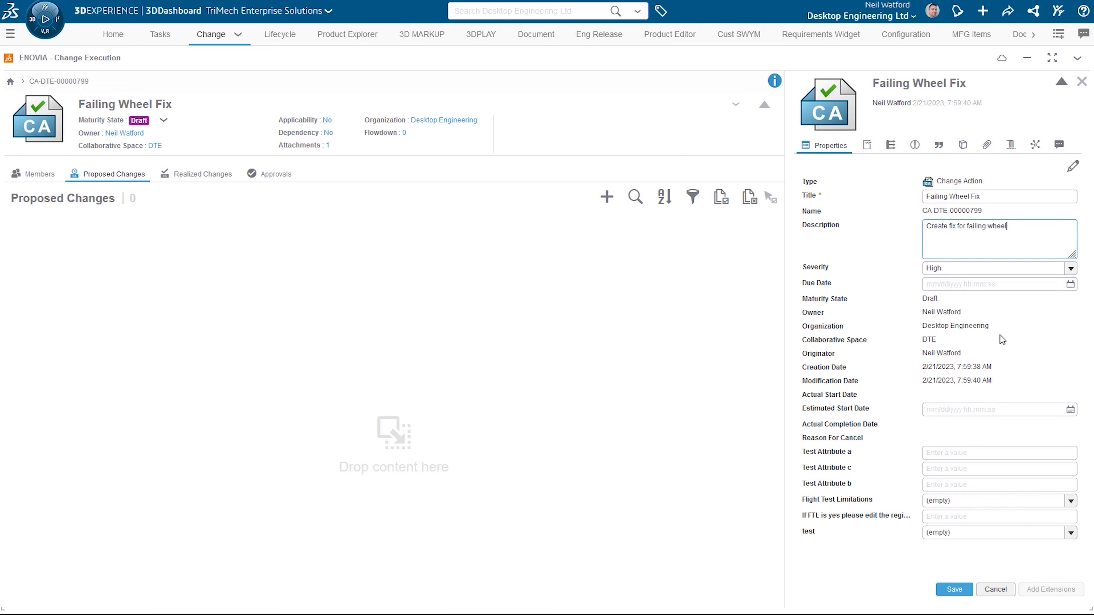
pyautogui.click(954, 589)
pyautogui.click(1082, 82)
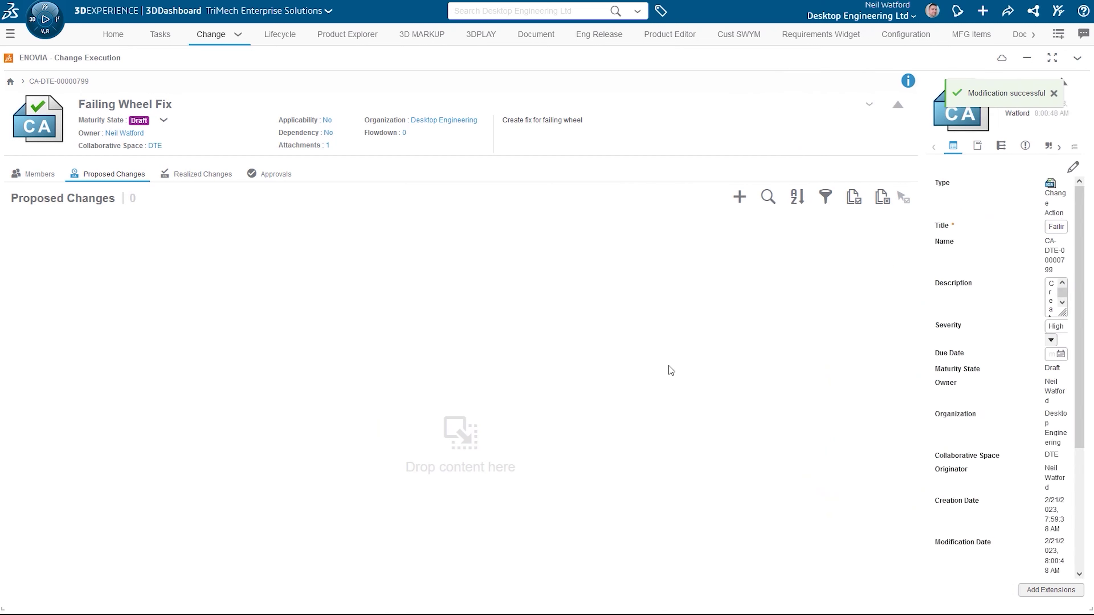
# Add the change action's owner as its assignee in the members list
pyautogui.click(41, 175)
pyautogui.click(1023, 190)
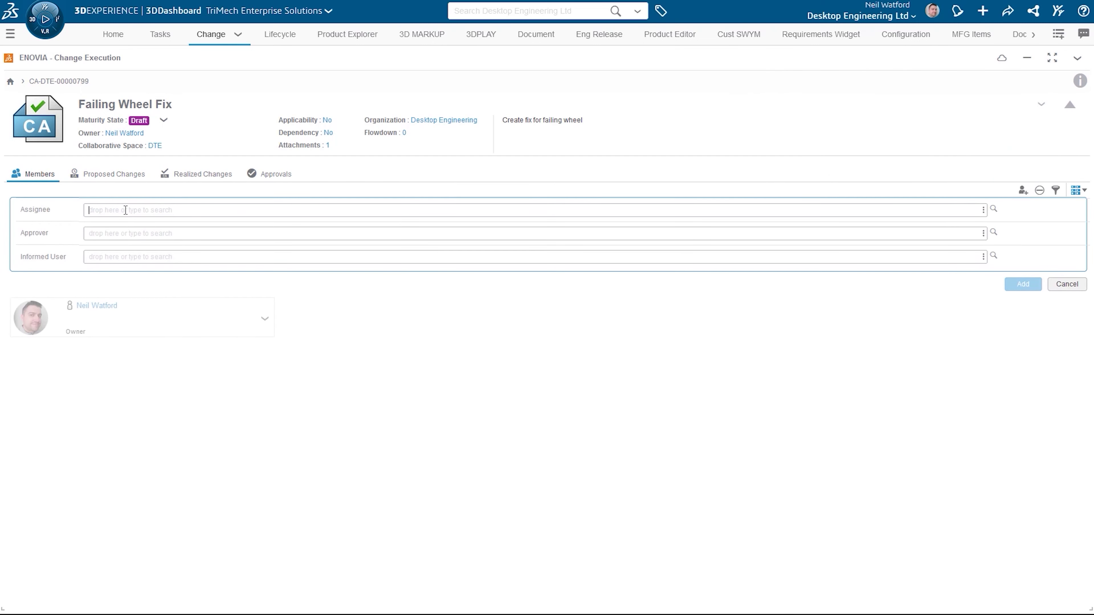
pyautogui.write('neil')
pyautogui.click(116, 228)
pyautogui.click(44, 361)
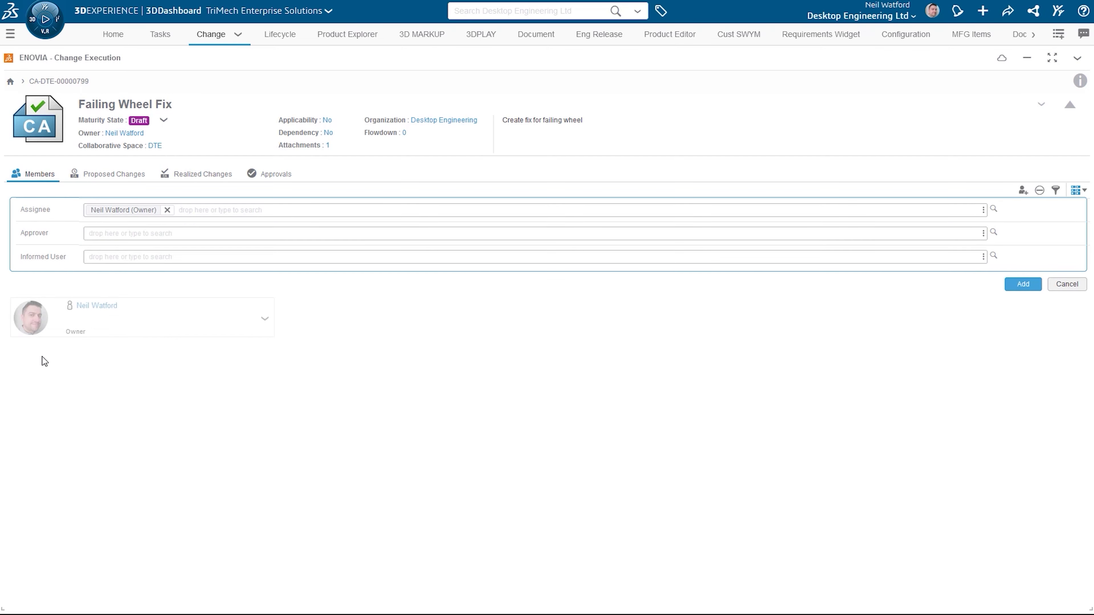
pyautogui.click(174, 233)
pyautogui.click(337, 331)
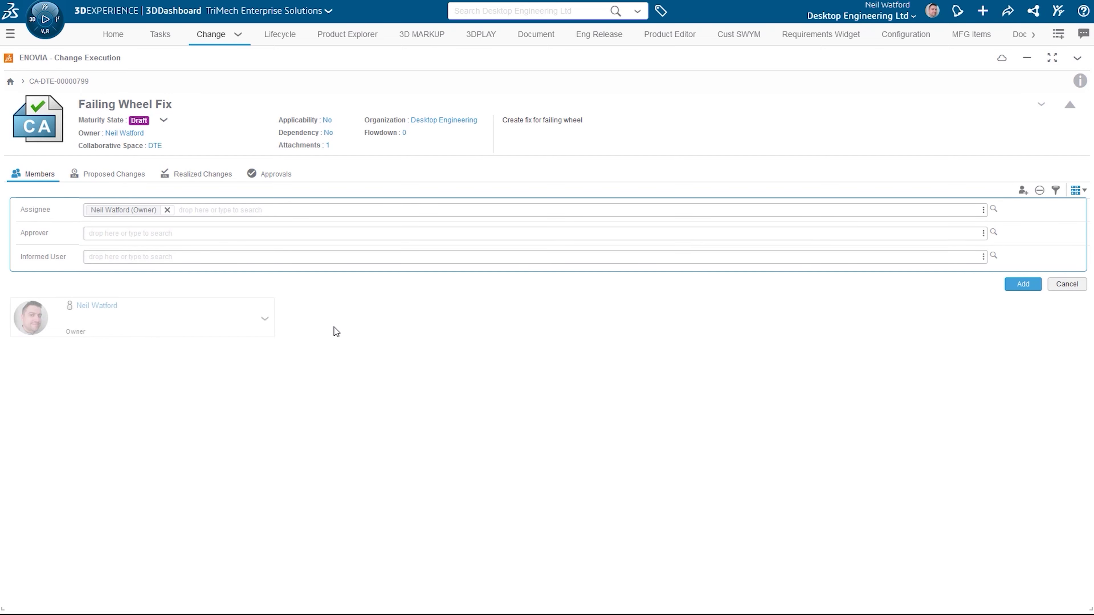
pyautogui.click(1023, 282)
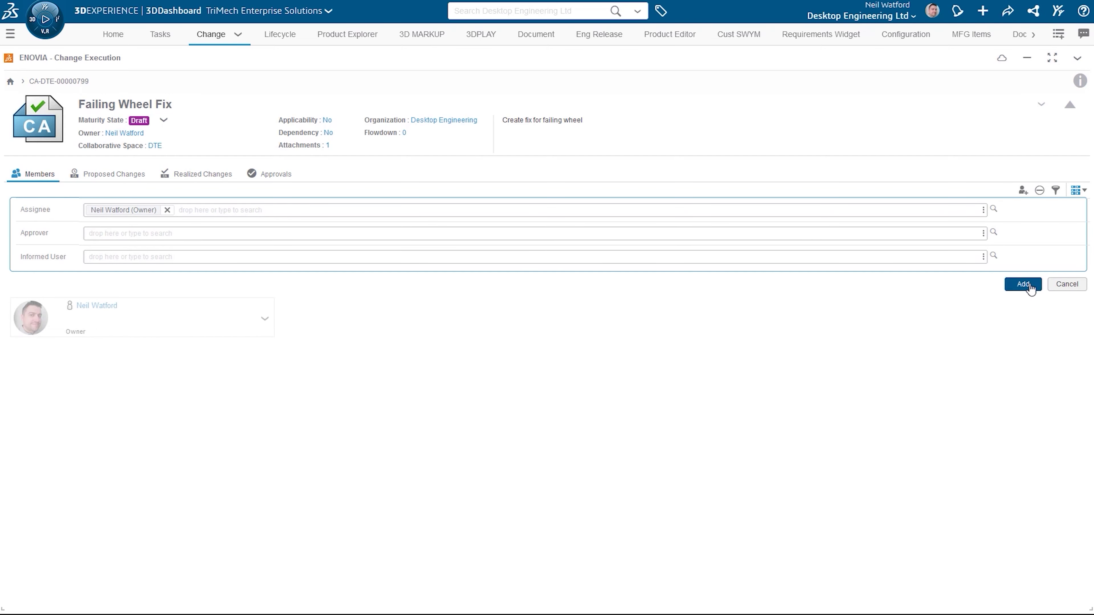
# Add the NWCORoute01 route template as the approver of the Failing Wheel Fix change action
pyautogui.click(1022, 190)
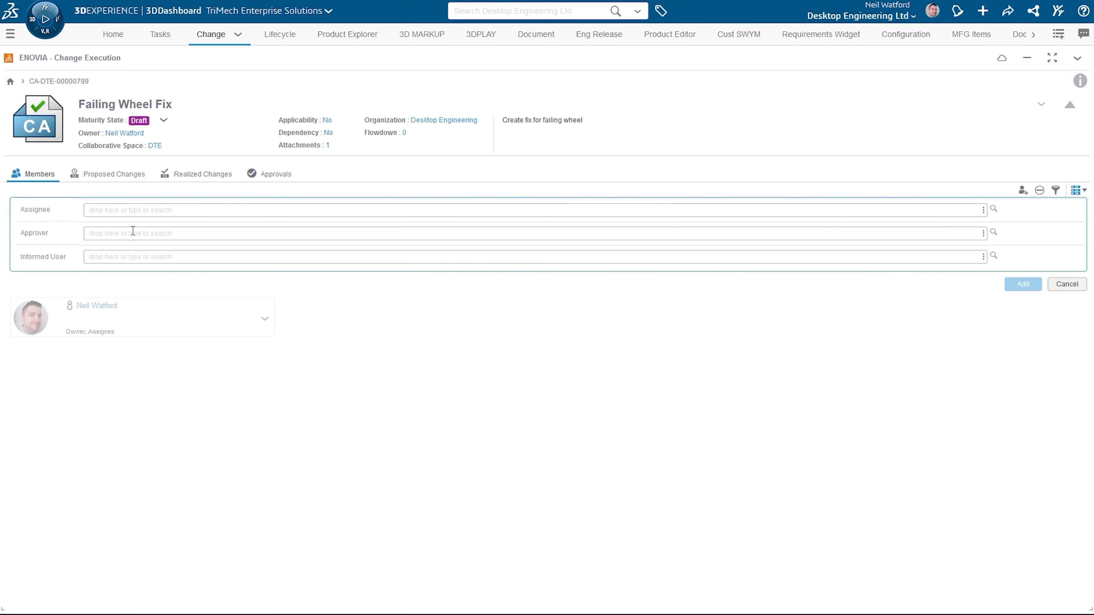
pyautogui.write('c')
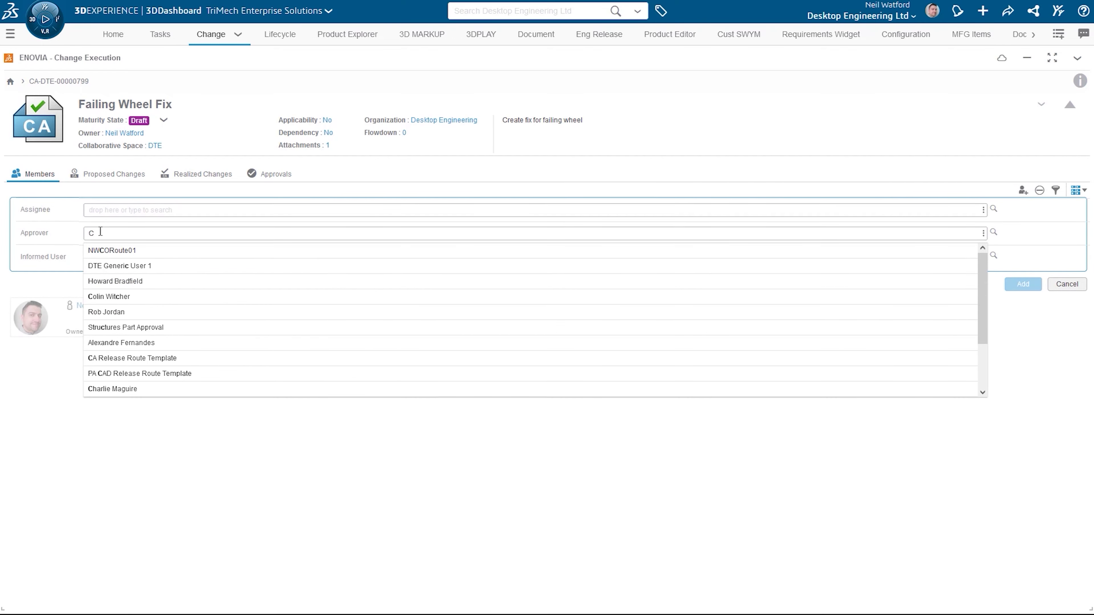
pyautogui.click(109, 251)
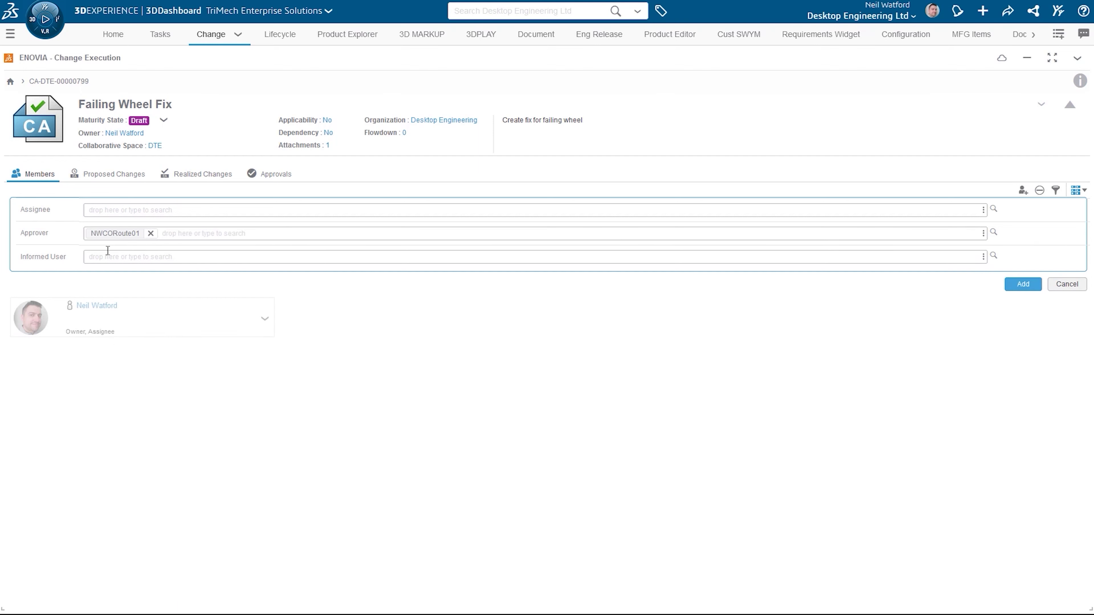
pyautogui.click(1023, 285)
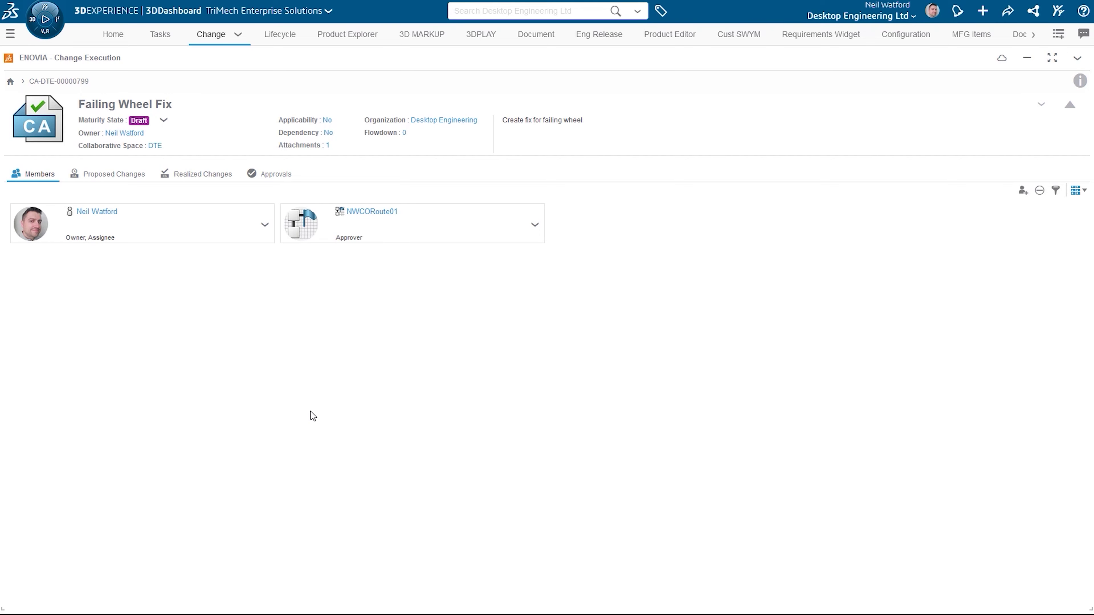
# Add Wheel Assembly A.1 as a proposed change with operation Modify and activity Change Maturity To: Release
pyautogui.click(116, 175)
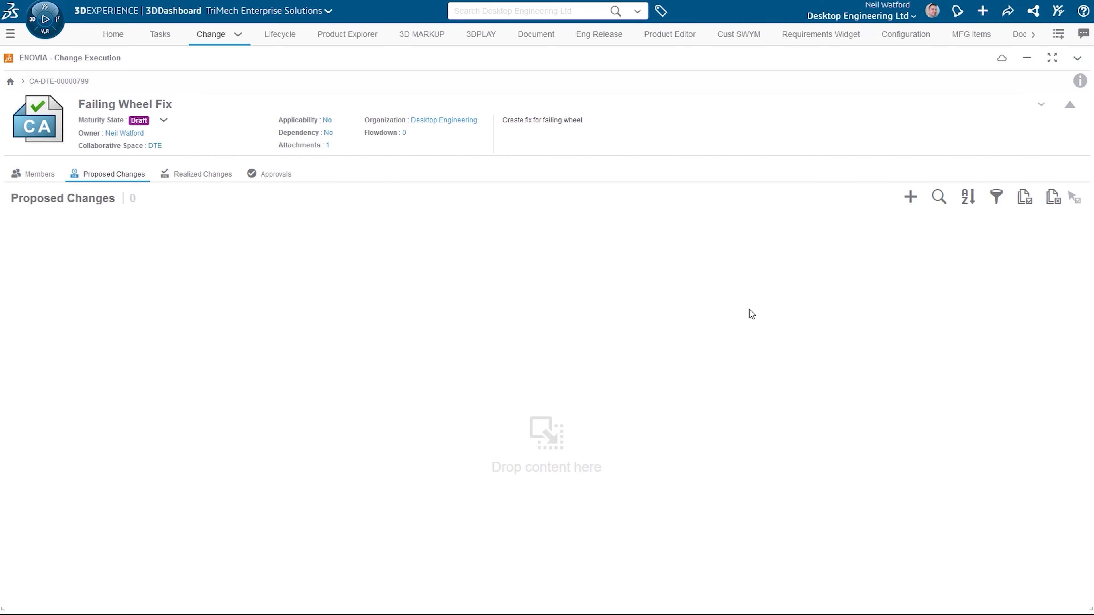
pyautogui.click(910, 197)
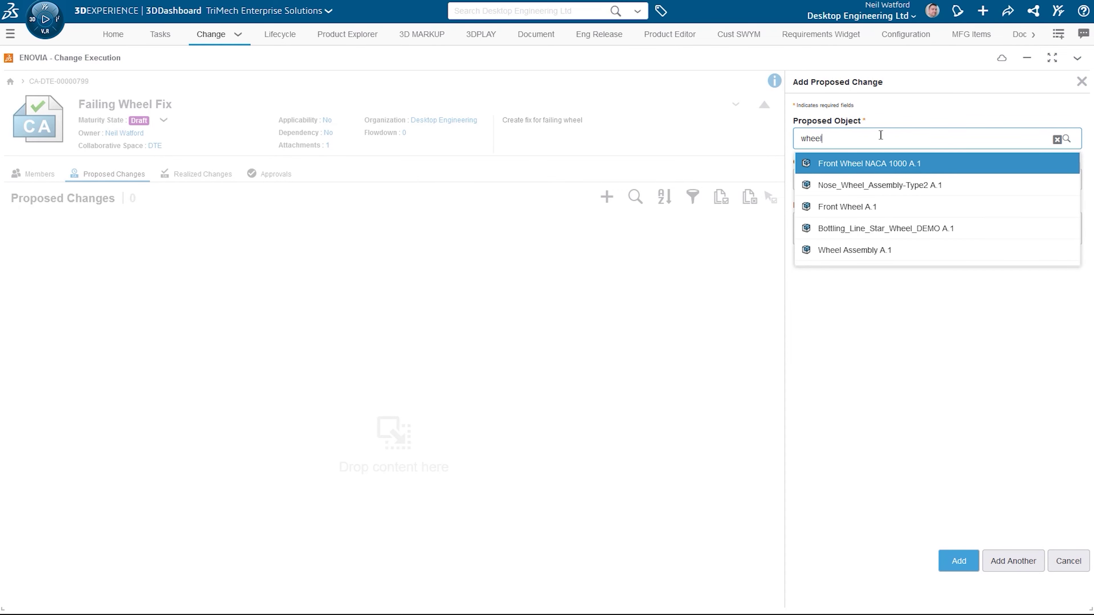
pyautogui.click(879, 250)
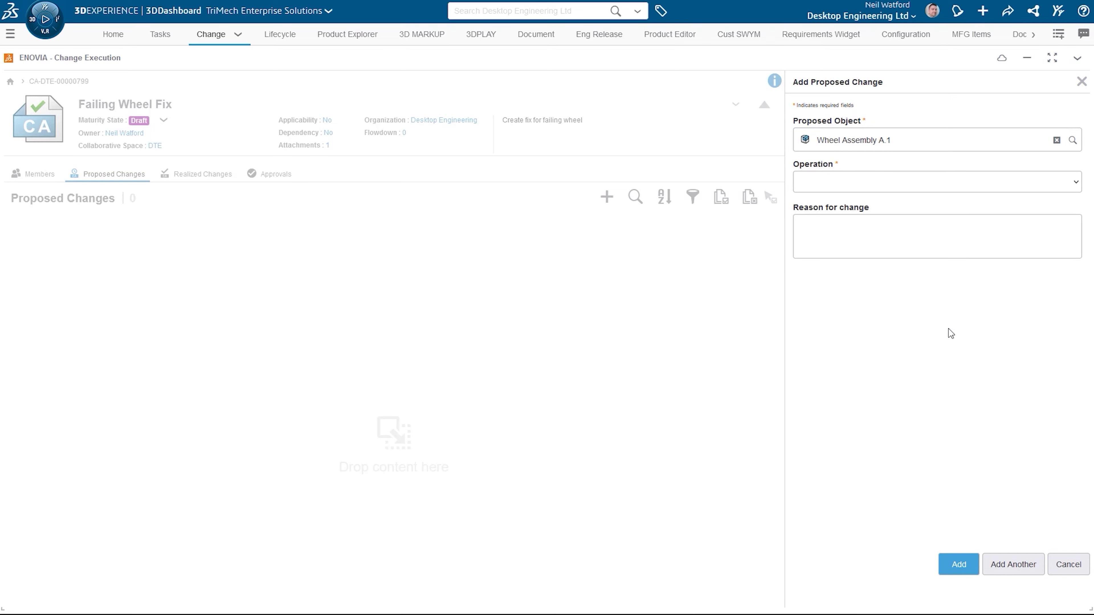
pyautogui.click(866, 297)
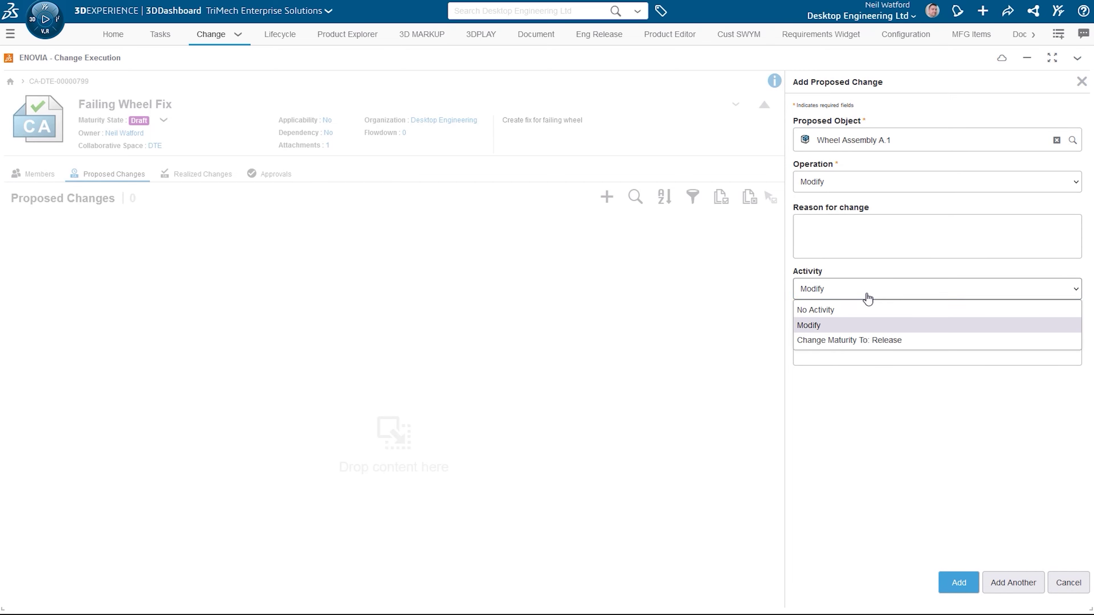
pyautogui.click(904, 340)
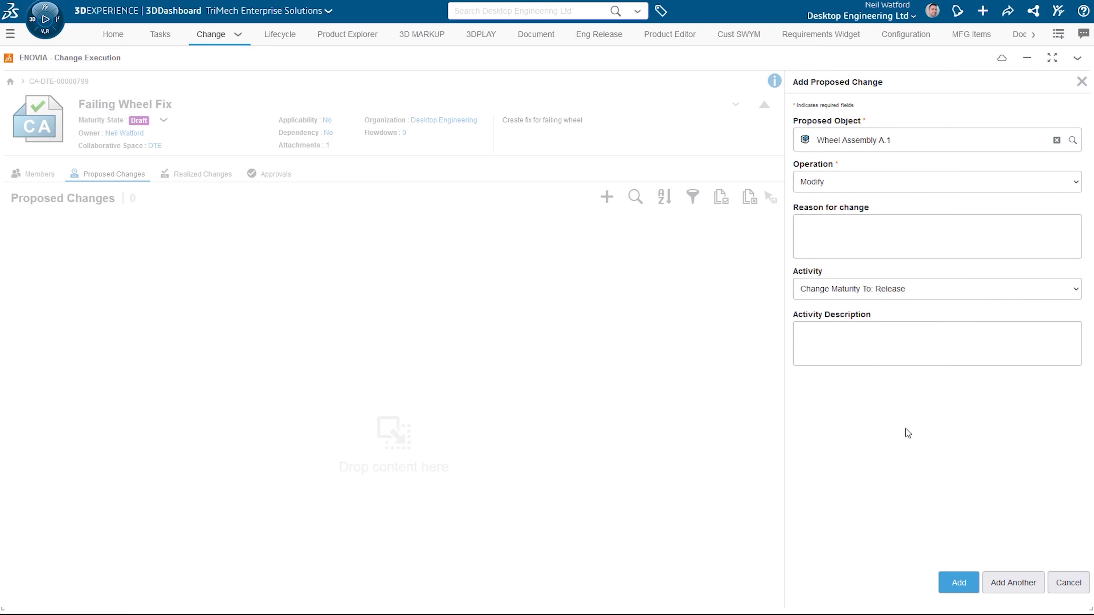
pyautogui.click(958, 583)
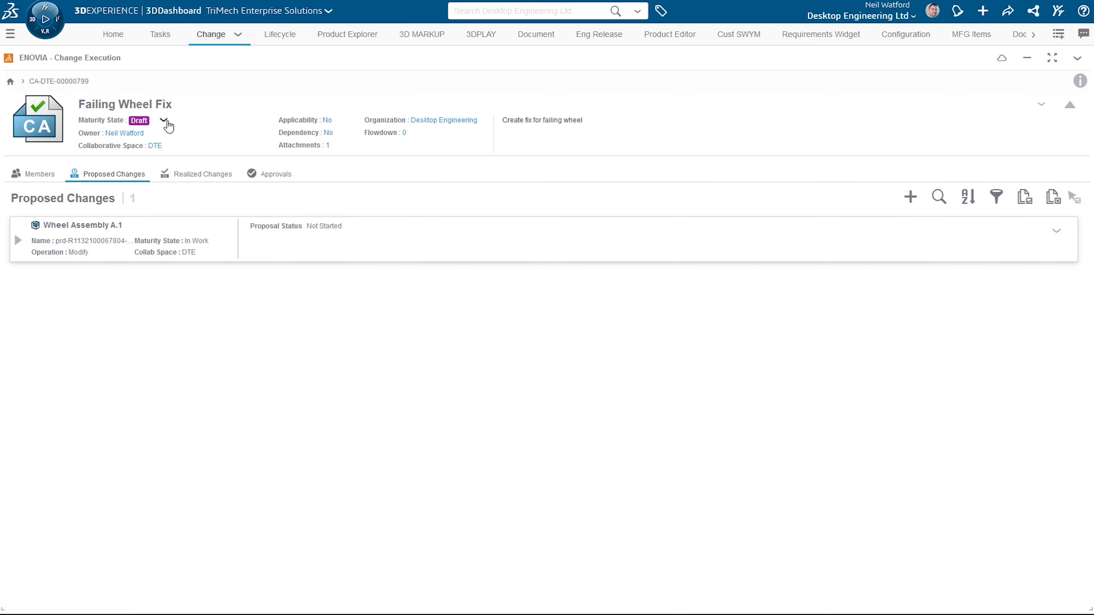
# Open the maturity state change for the Failing Wheel Fix change action
pyautogui.click(166, 121)
pyautogui.click(211, 171)
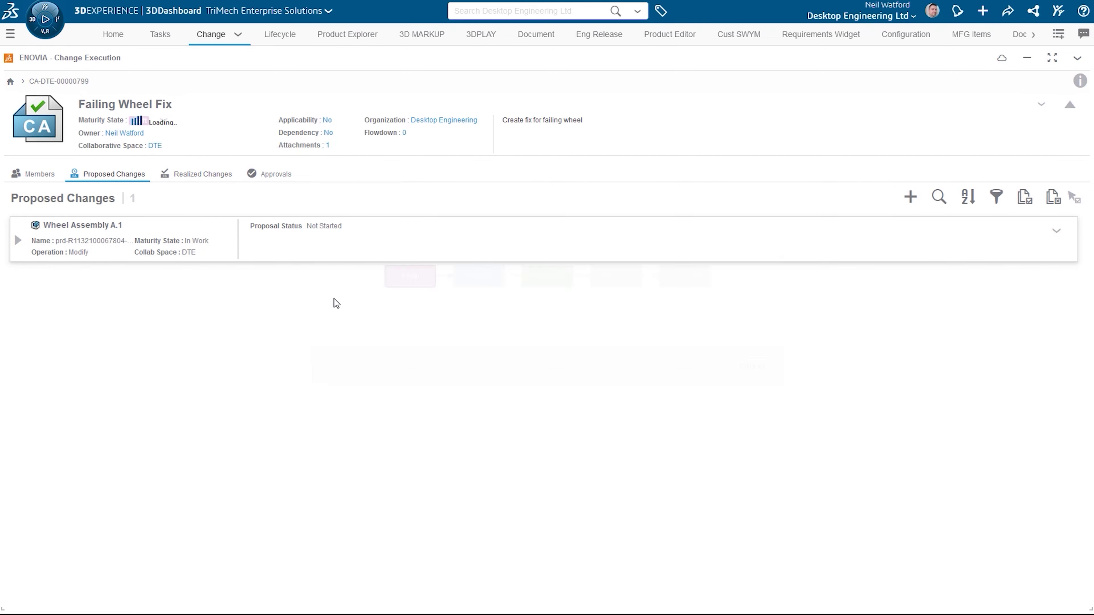